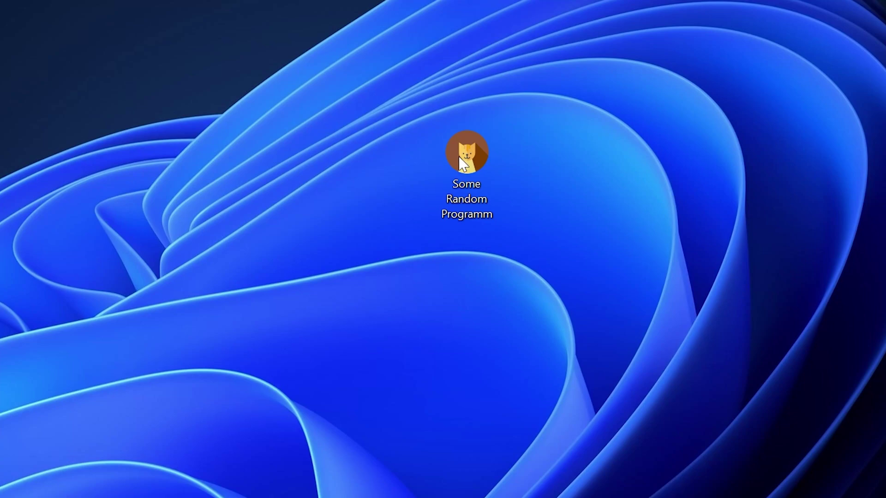
Step: Launch Some Random Programm from the desktop to trigger its missing vcomp110.dll error
double_click(477, 150)
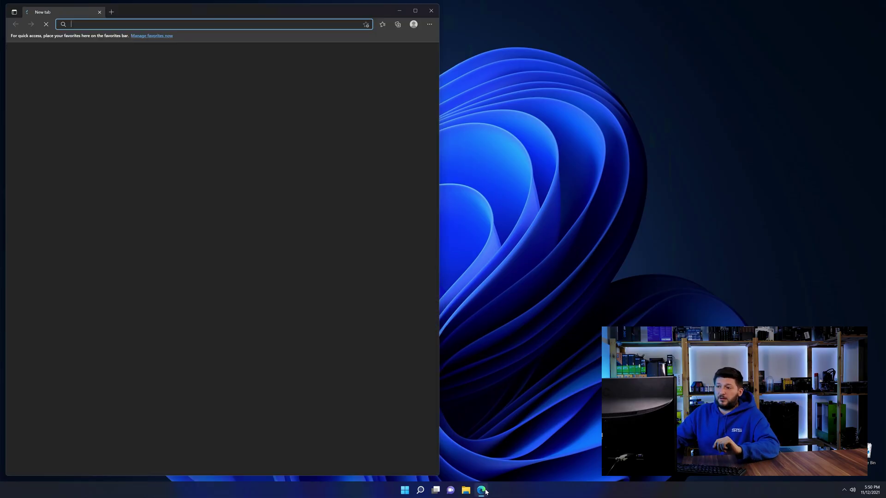
Step: Load the sts-tutorial.com vcomp110 page and download both the 64-bit and 32-bit vcomp110.dll zips
text(https://www.sts-tutorial.com/download/vcomp110)
key(Return)
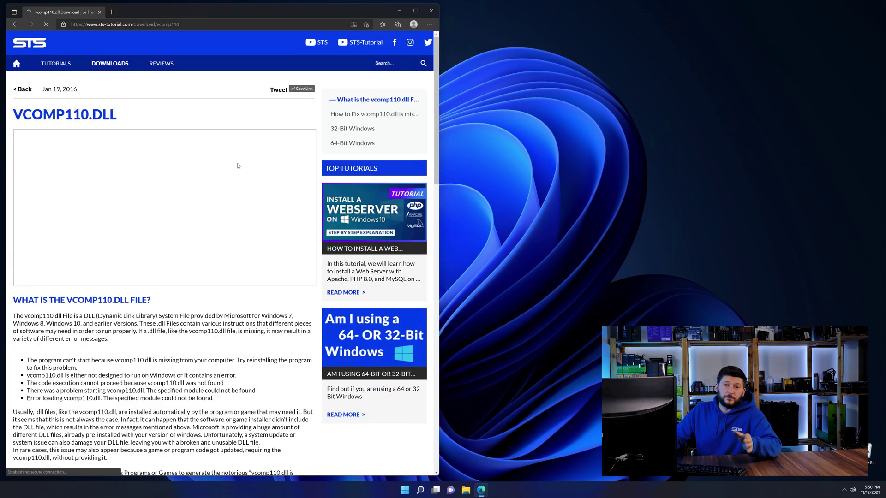
scroll(227, 177, down, 12)
scroll(227, 177, down, 9)
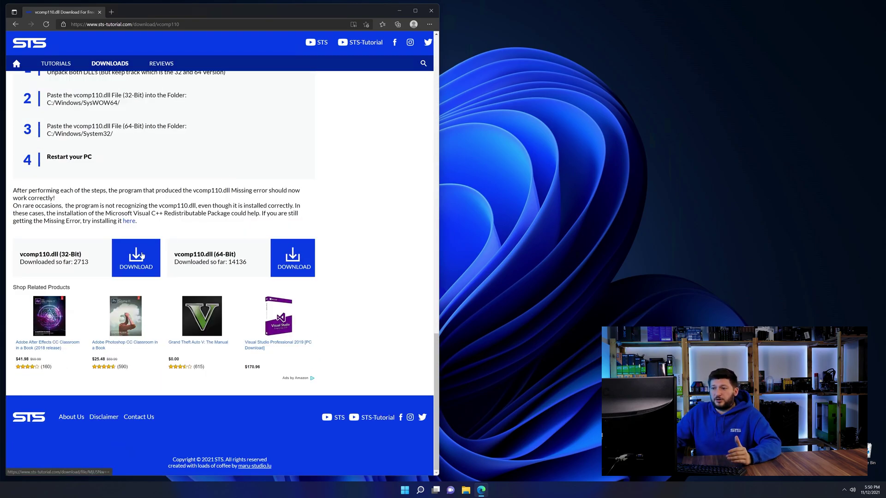
click(292, 259)
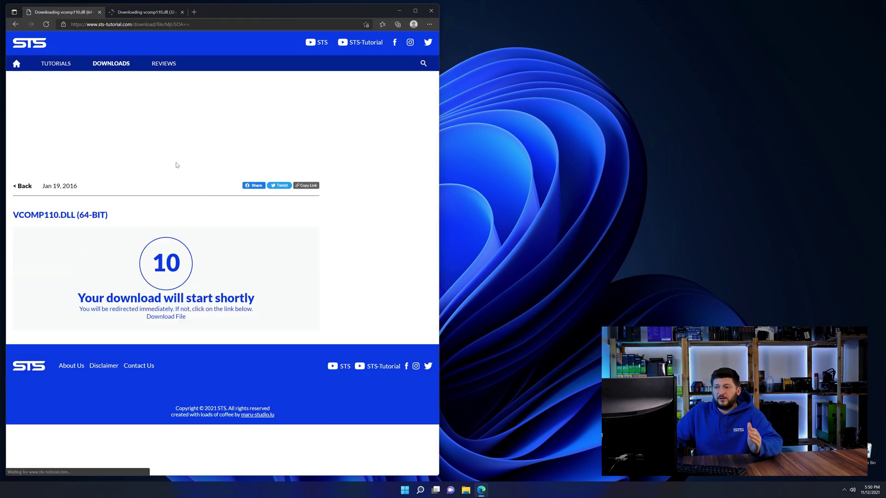
click(147, 12)
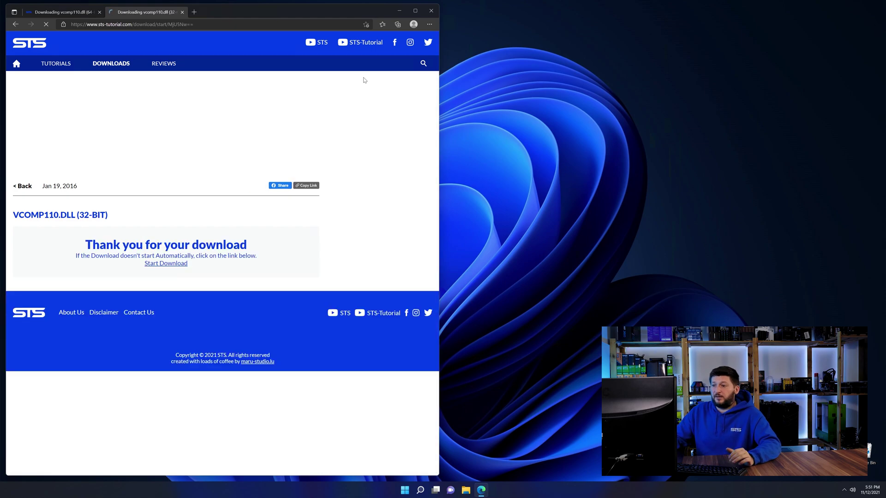
Step: Open the 32-bit and 64-bit vcomp110.dll zips side by side at their DLL folders
click(323, 52)
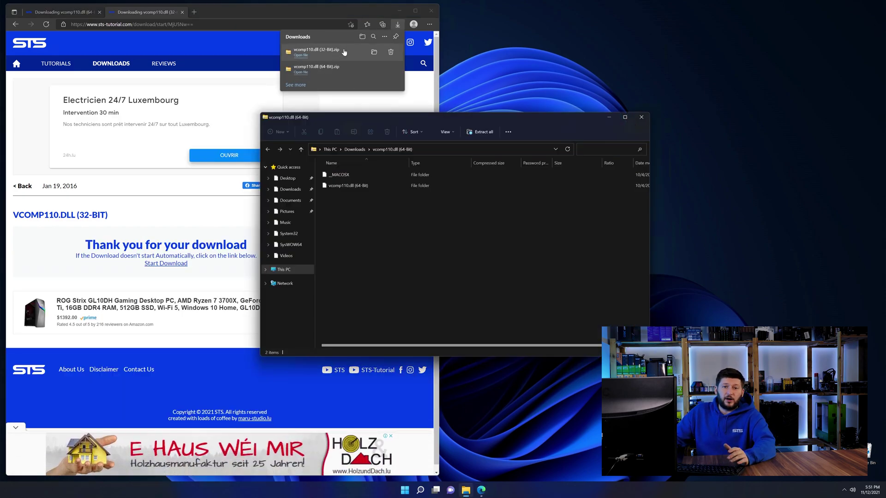
click(431, 11)
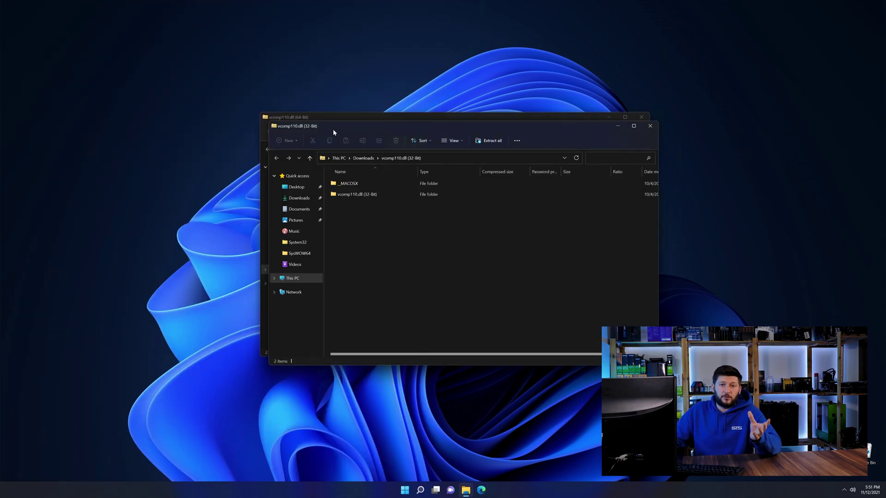
drag(311, 119, 62, 10)
double_click(98, 78)
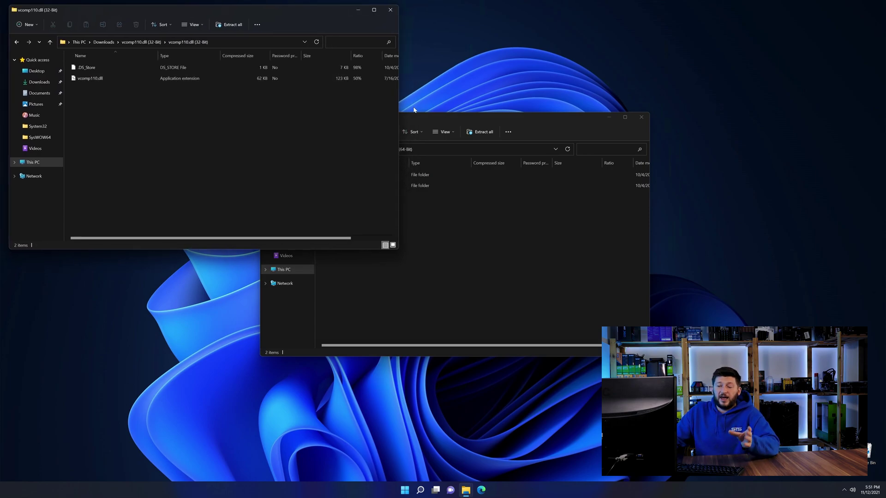
drag(508, 116, 704, 12)
double_click(570, 82)
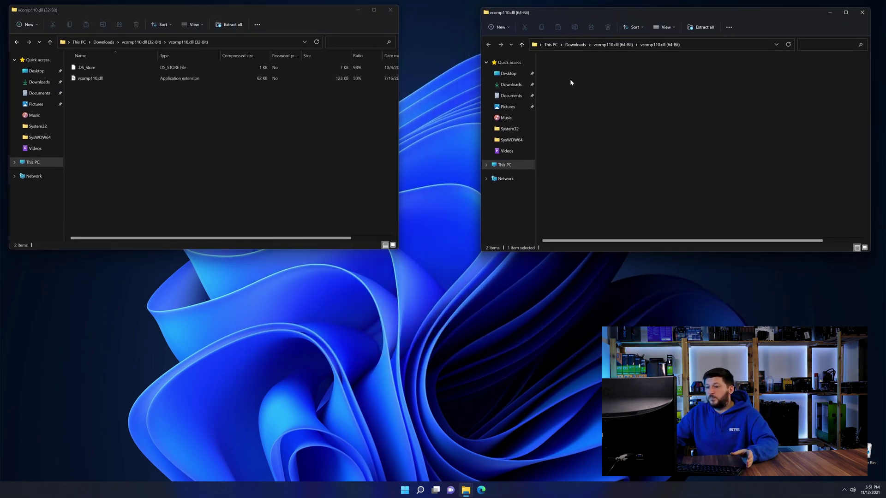
Step: Browse a third Explorer window to C:\Windows and locate the System32 and SysWOW64 folders
middle_click(464, 491)
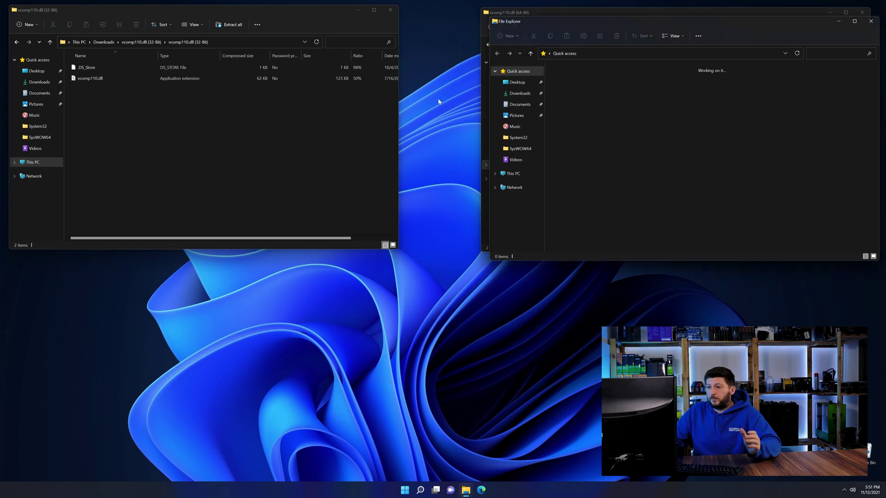
drag(558, 22, 312, 106)
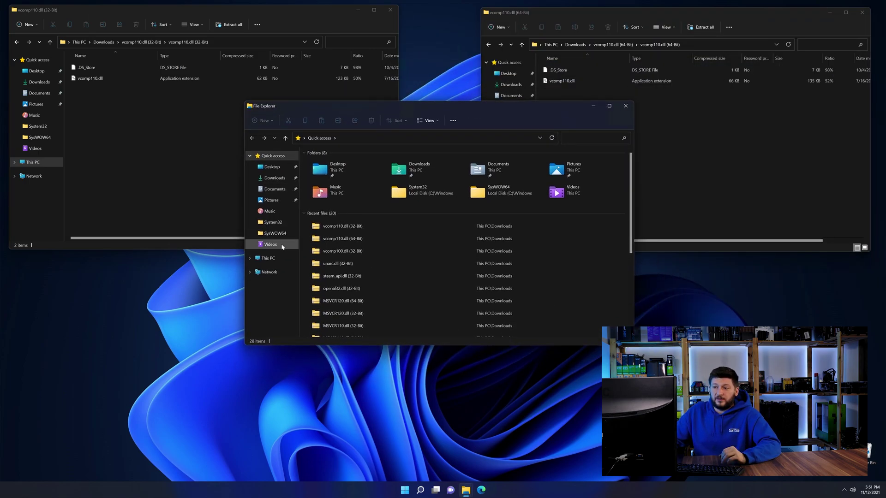
click(268, 258)
double_click(356, 215)
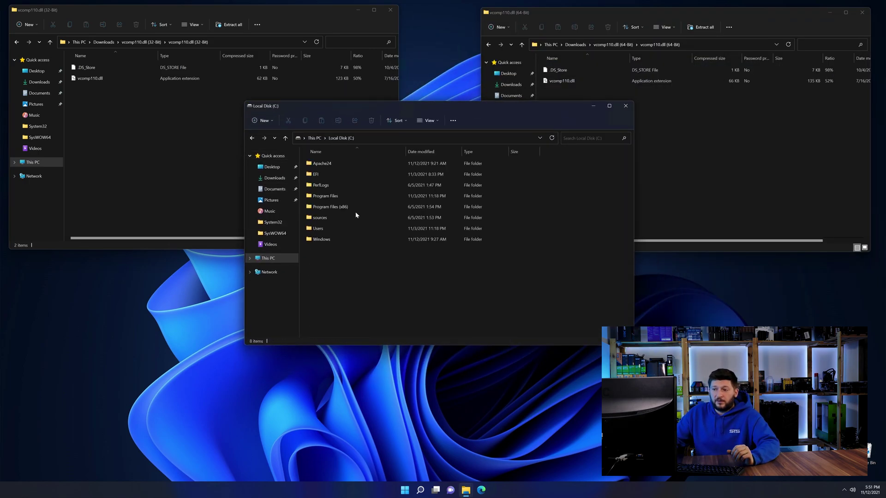
double_click(330, 238)
scroll(330, 249, down, 15)
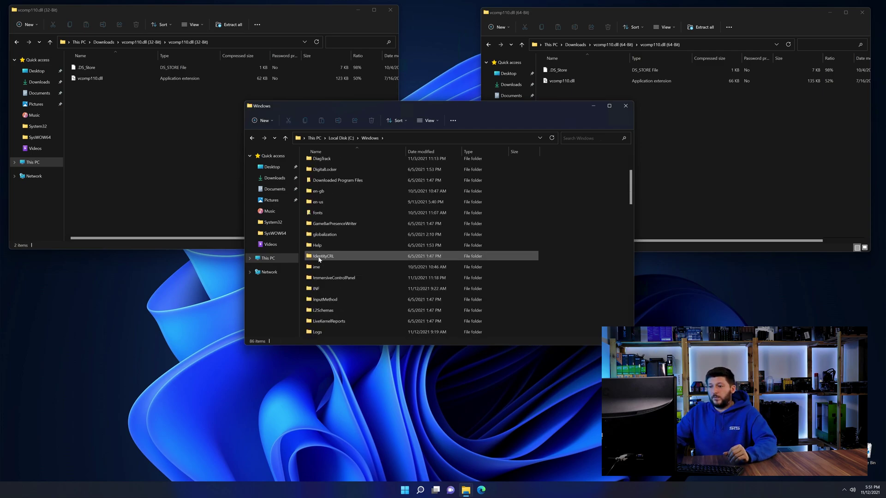
scroll(334, 260, down, 2)
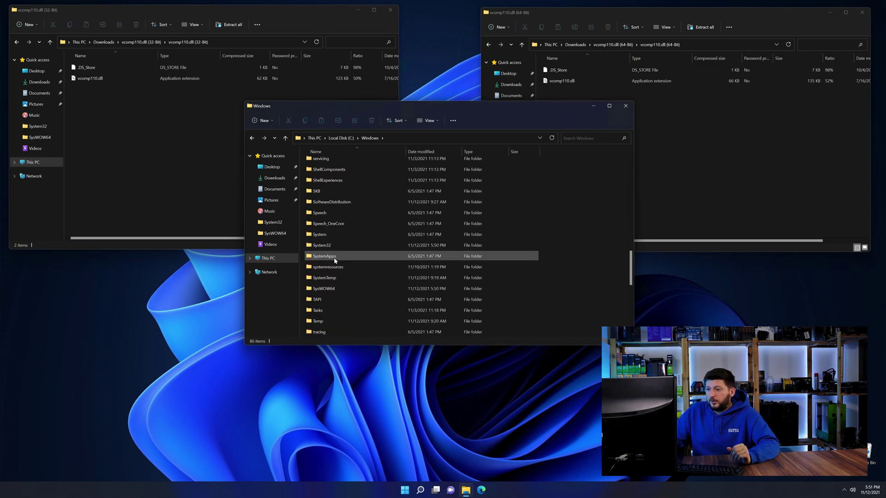
click(336, 290)
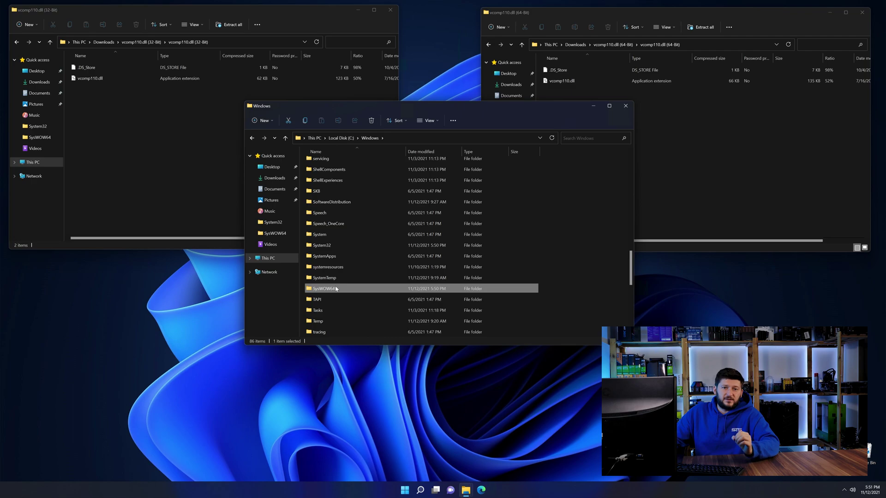
click(336, 250)
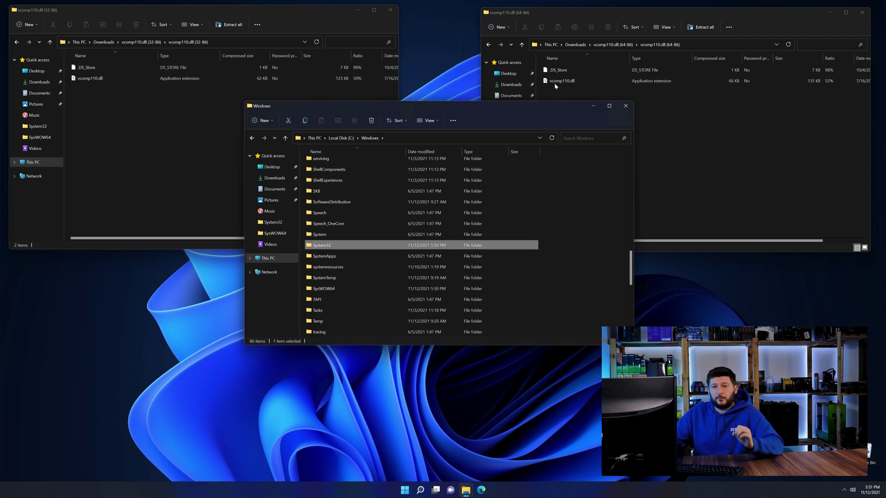
Step: Copy the 64-bit DLL into System32 and the 32-bit DLL into SysWOW64, then close the windows
drag(554, 82, 324, 247)
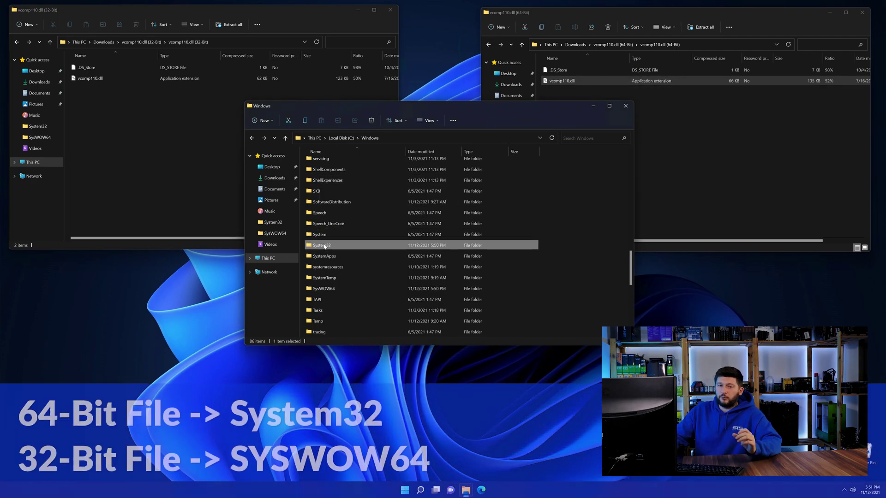
drag(90, 78, 328, 292)
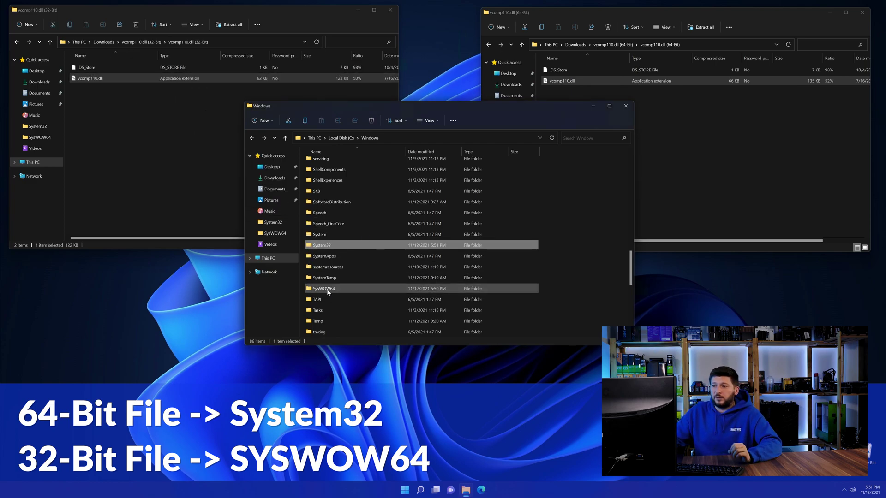
click(620, 108)
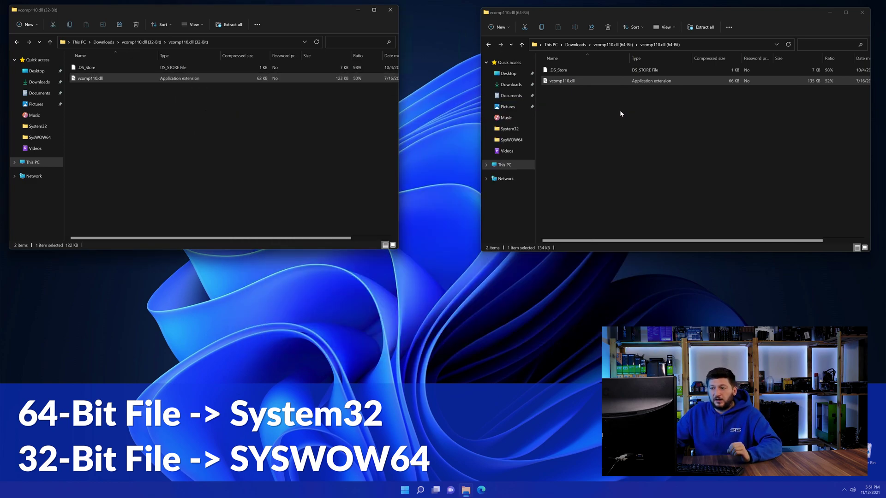
click(862, 13)
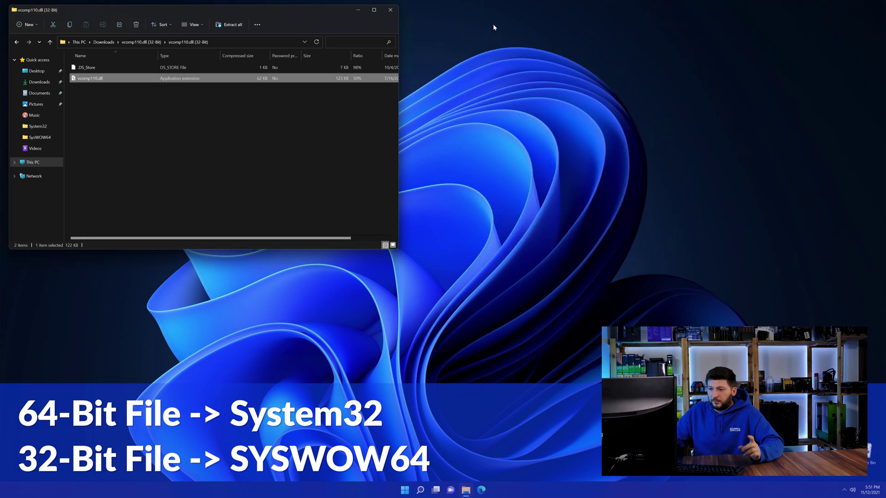
click(389, 12)
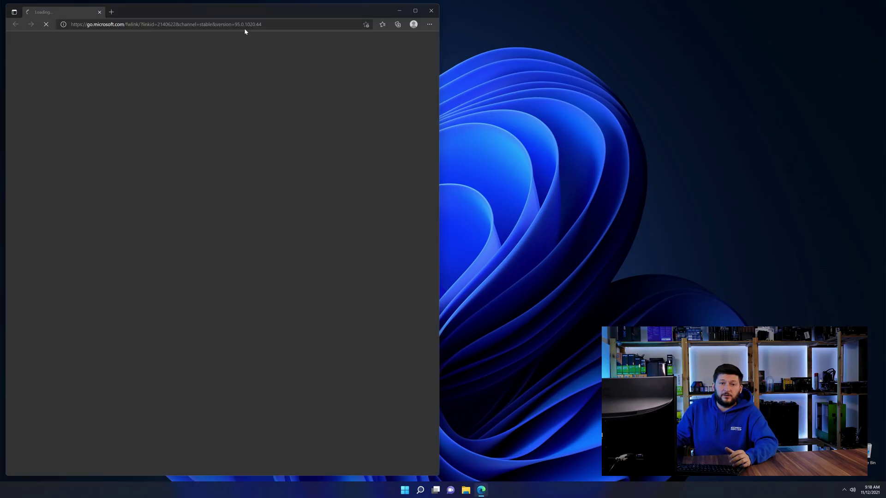
Step: Load the sts-tutorial.com Visual C++ Redistributable 2019 page and scroll to its download buttons
click(244, 27)
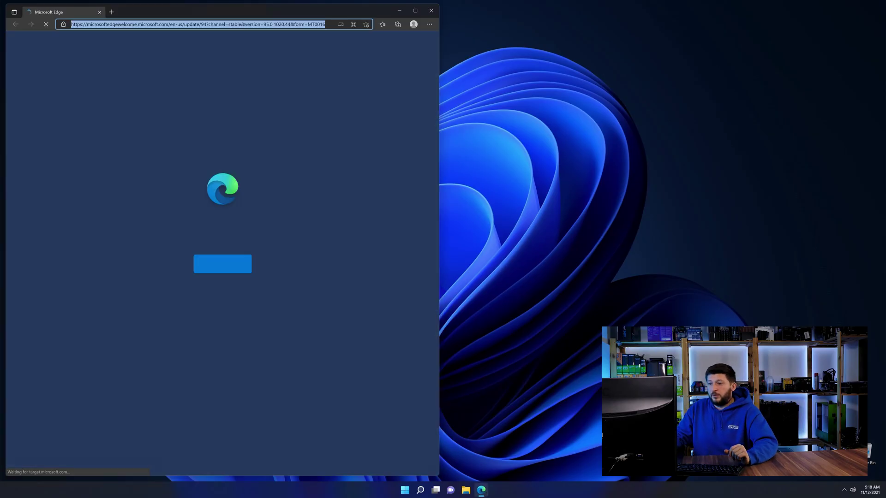
text(https://www.sts-tutorial.com/download/credistributable2019)
key(Return)
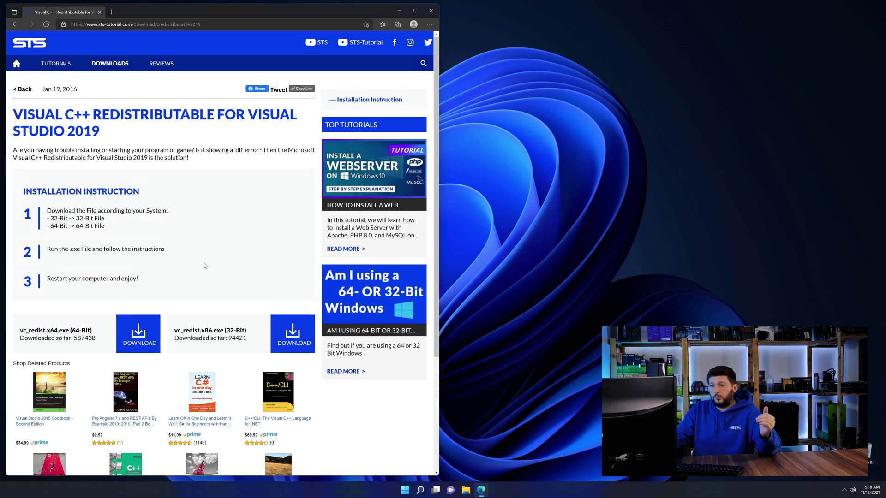
scroll(157, 303, down, 3)
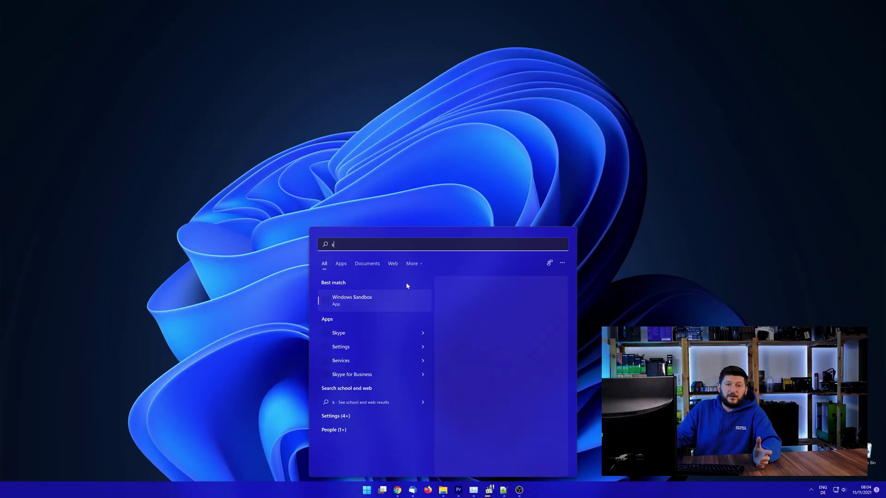
Step: Open the System About page from Start search and highlight the 64-bit operating system type
text(ystem)
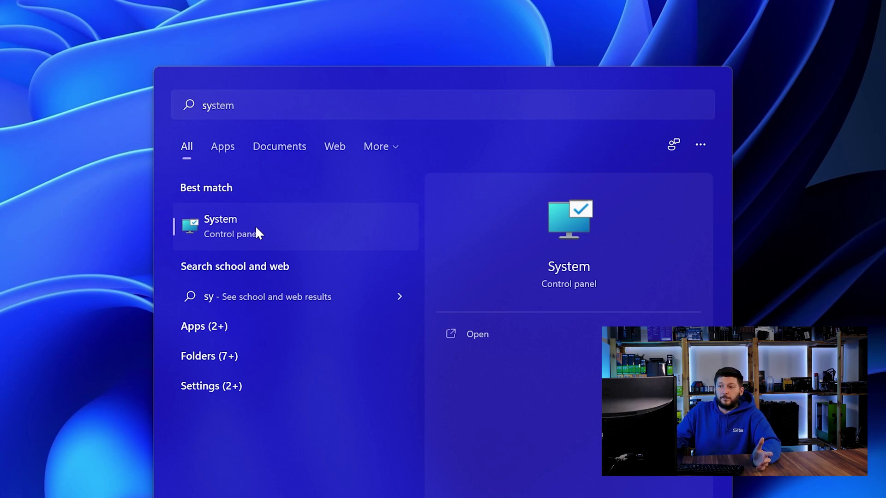
click(256, 230)
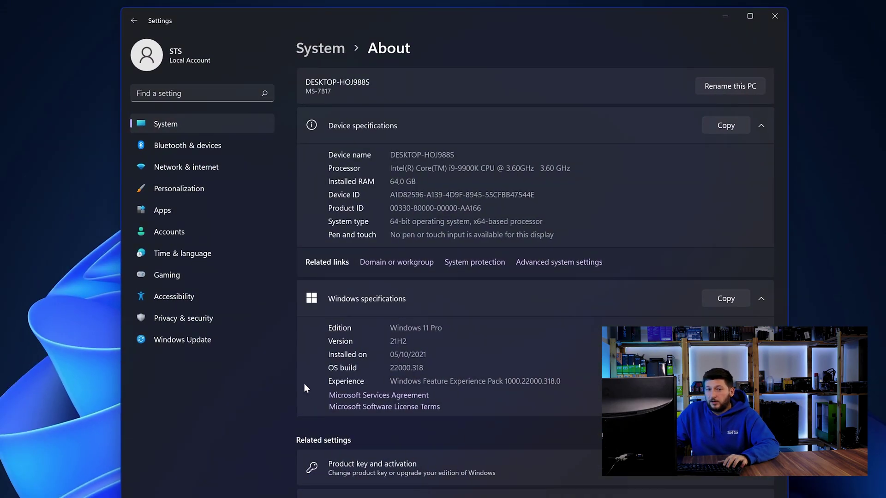
drag(390, 222, 395, 222)
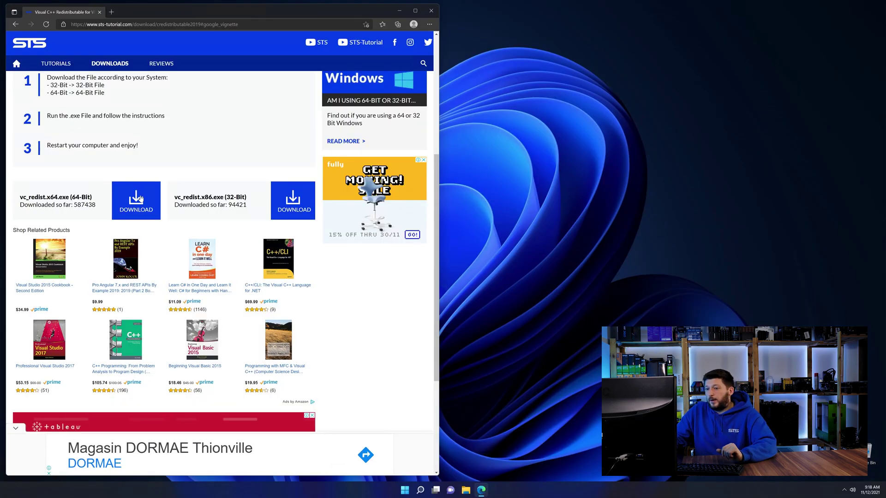
Step: Download vc_redist.x64.exe, getting past the advert, and run the downloaded installer
click(140, 199)
click(243, 300)
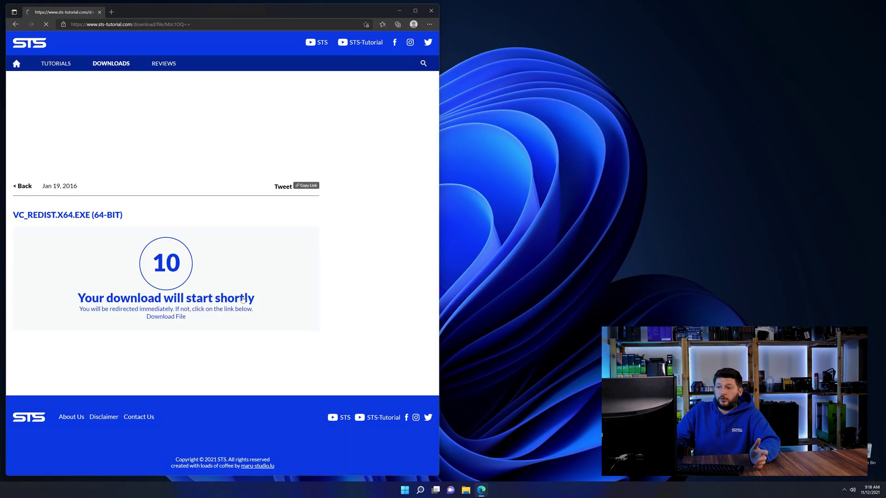
click(170, 317)
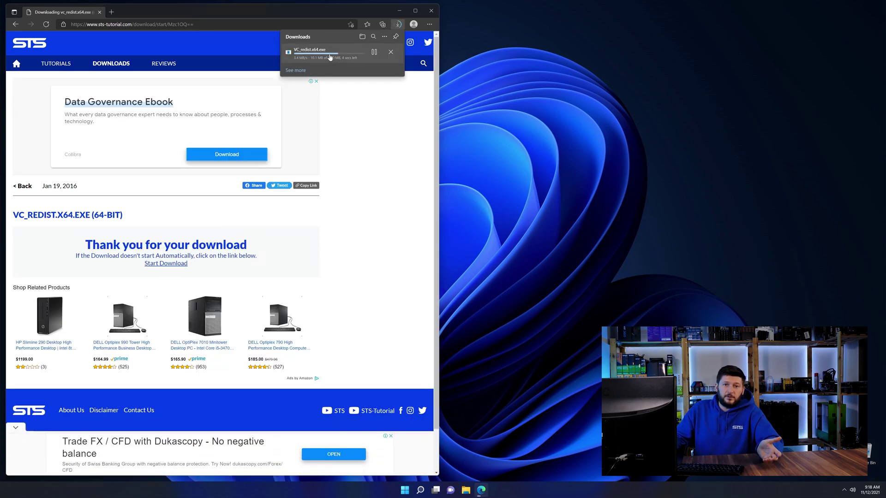
click(323, 51)
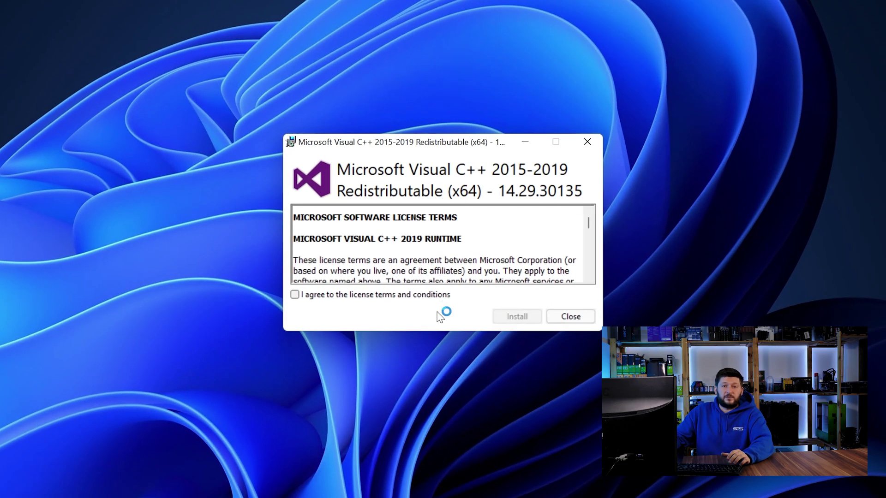
Step: Start installing the Visual C++ 2015-2019 Redistributable (x64)
click(517, 317)
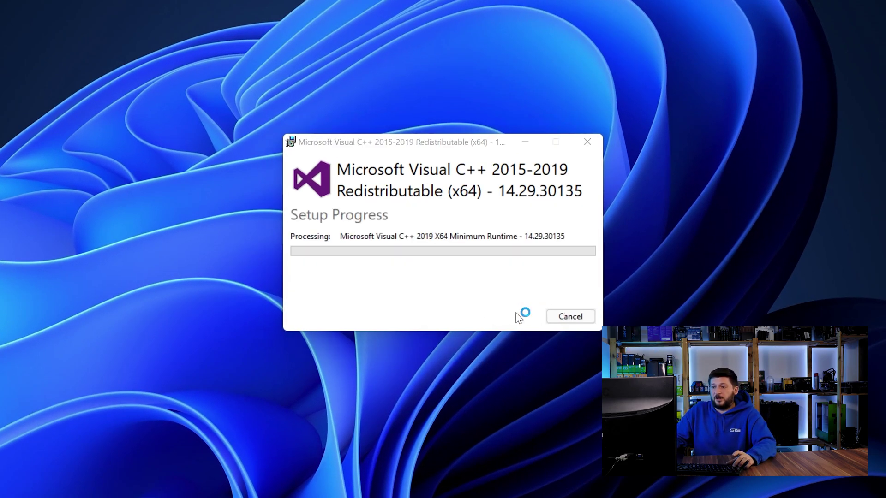